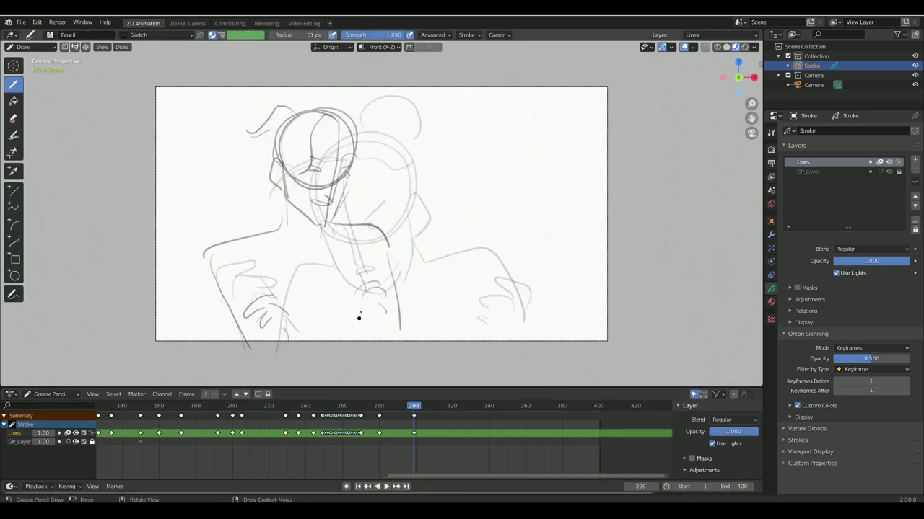
Play the rough animatic to frame 57, draw a new head circle, and scrub frames 44–84
{"action": "key", "text": "space"}
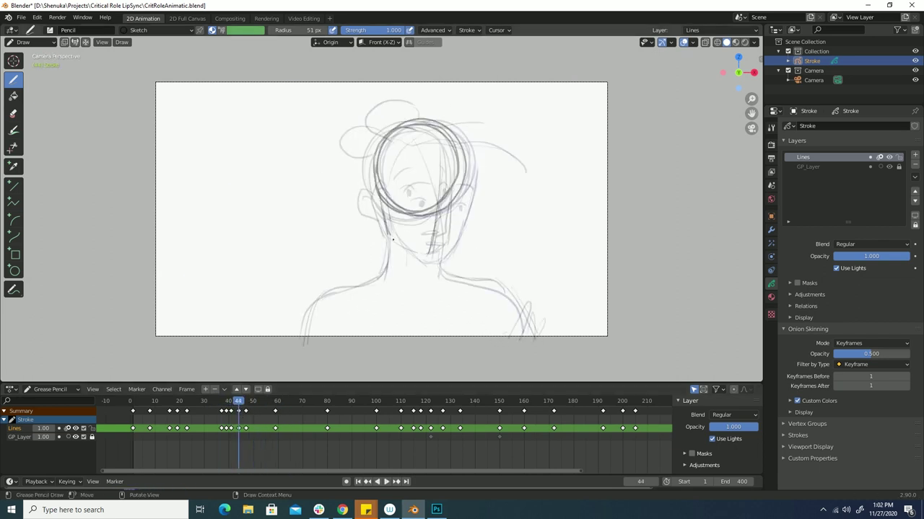
{"action": "key", "text": "space"}
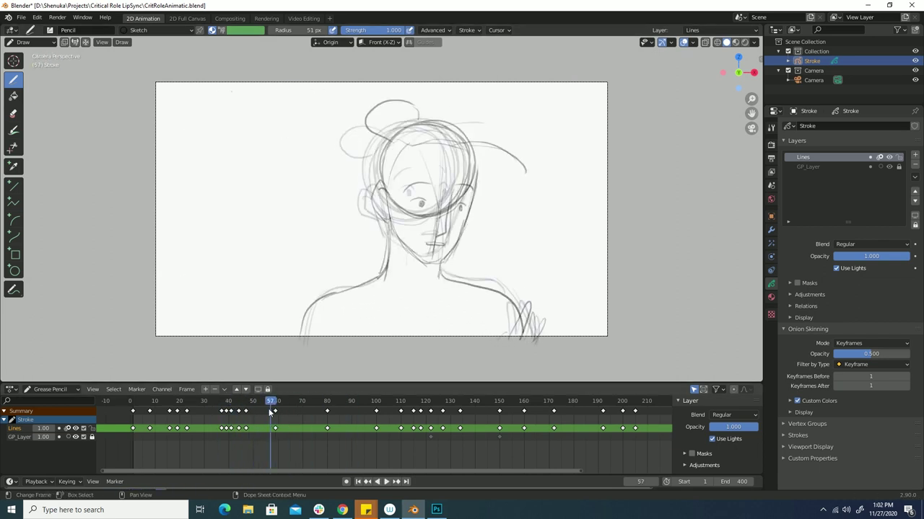
{"action": "key", "text": "space"}
{"action": "left_click_drag", "start_coordinate": [399, 126], "coordinate": [452, 191]}
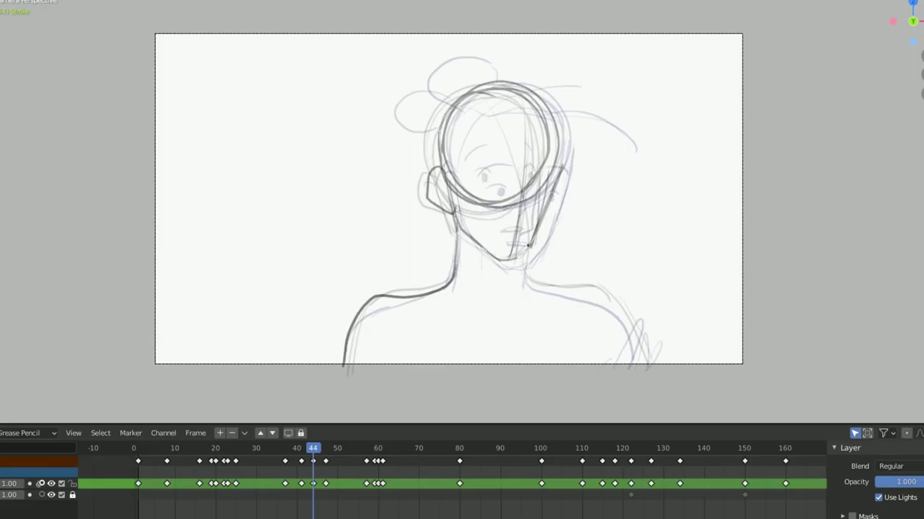
{"action": "mouse_move", "coordinate": [313, 448]}
{"action": "left_mouse_down"}
{"action": "mouse_move", "coordinate": [476, 448]}
{"action": "mouse_move", "coordinate": [377, 448]}
{"action": "left_mouse_up"}
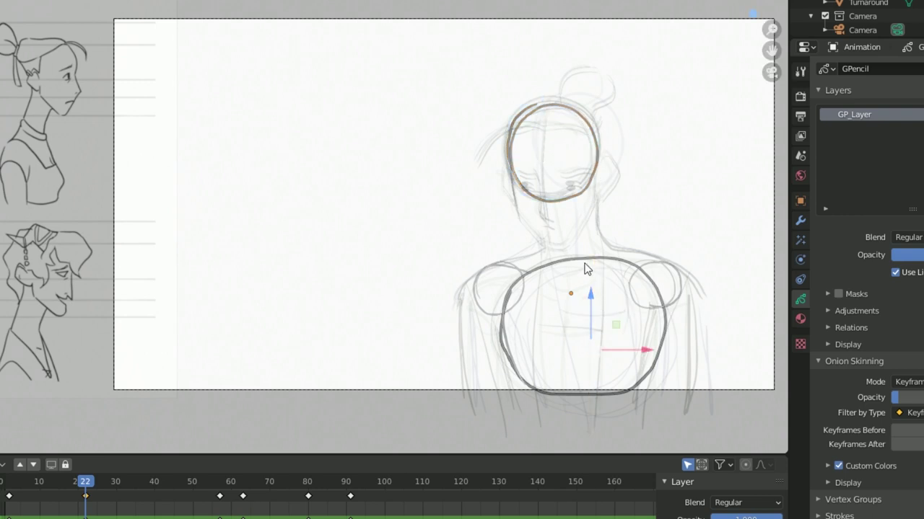
Adjust the left and right shoulder circles in Edit mode, then return to drawing
{"action": "left_click", "coordinate": [660, 286]}
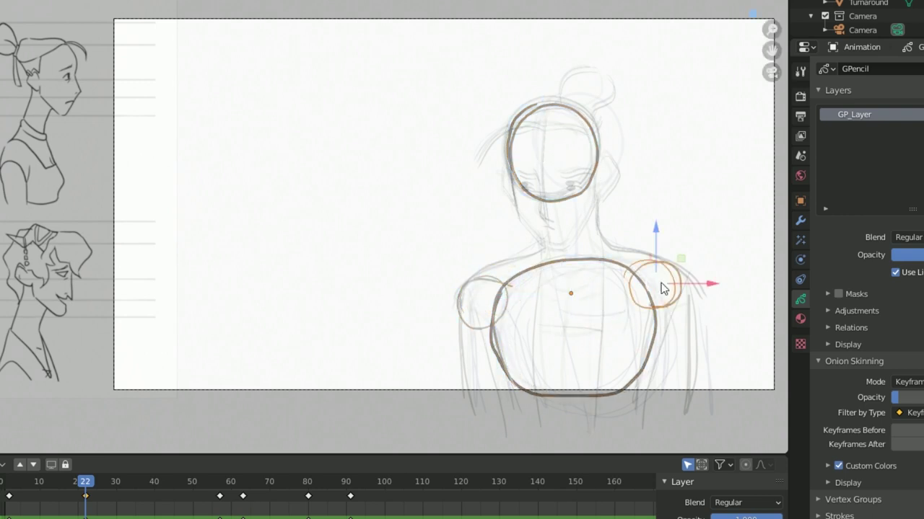
{"action": "left_click", "coordinate": [678, 292]}
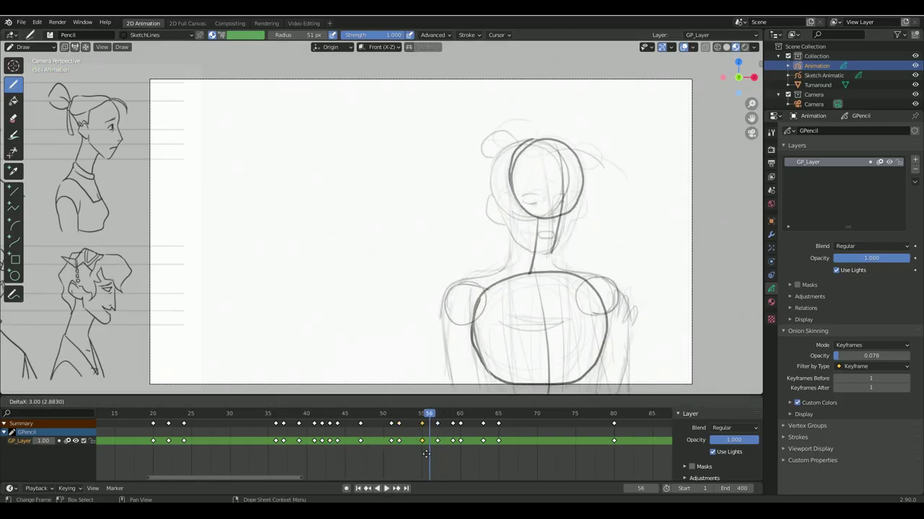
{"action": "key", "text": "Tab"}
{"action": "key", "text": "Tab"}
Play back the blocked-out body and waving arm from around frames 40–45
{"action": "left_click", "coordinate": [337, 413]}
{"action": "key", "text": "space"}
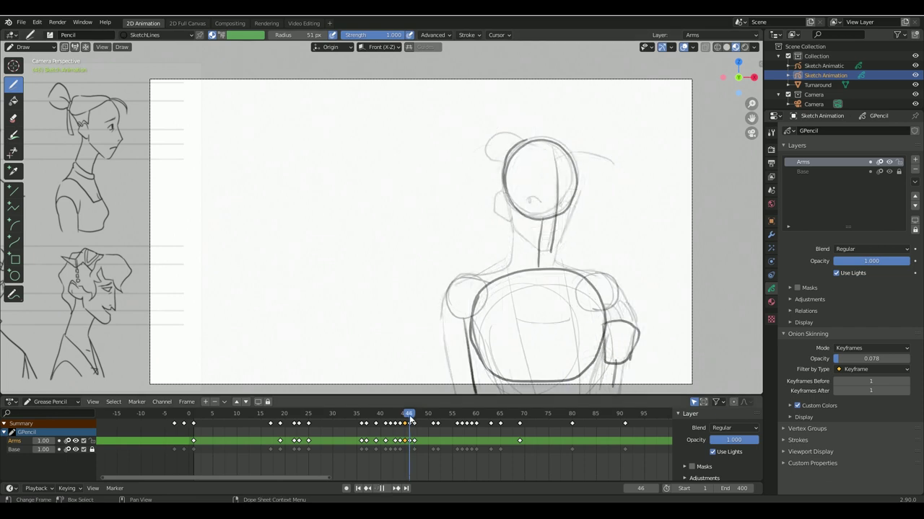
{"action": "left_click", "coordinate": [376, 423]}
{"action": "key", "text": "space"}
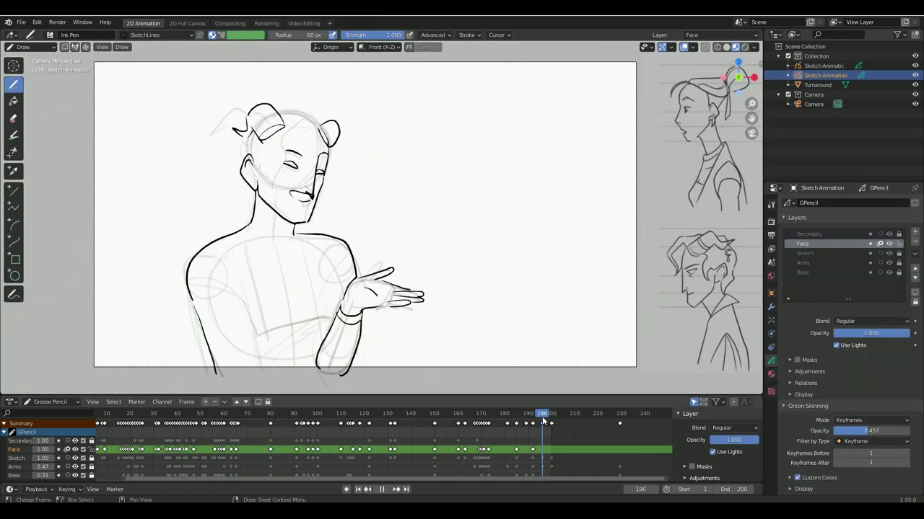
Stop the refined Face and Secondary playback at frame 196
{"action": "key", "text": "space"}
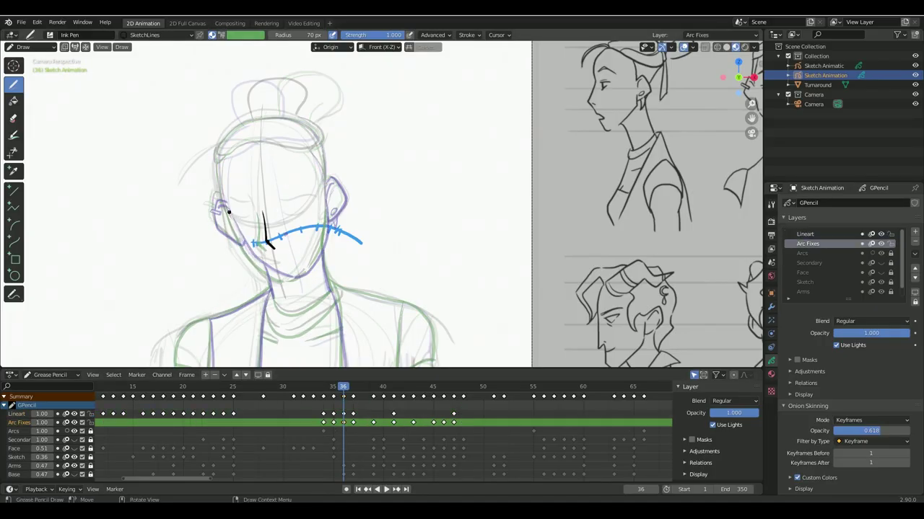
Step to frame 37 and scrub the line art, checking mouth arc (57–65) and arm arc (163–177)
{"action": "key", "text": "Right"}
{"action": "key", "text": "Right"}
{"action": "key", "text": "Right"}
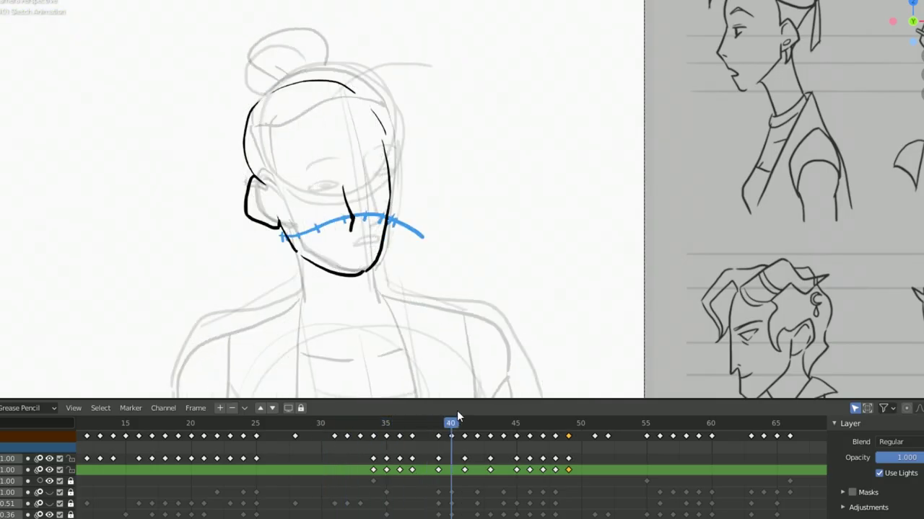
{"action": "left_click_drag", "start_coordinate": [457, 426], "coordinate": [559, 428]}
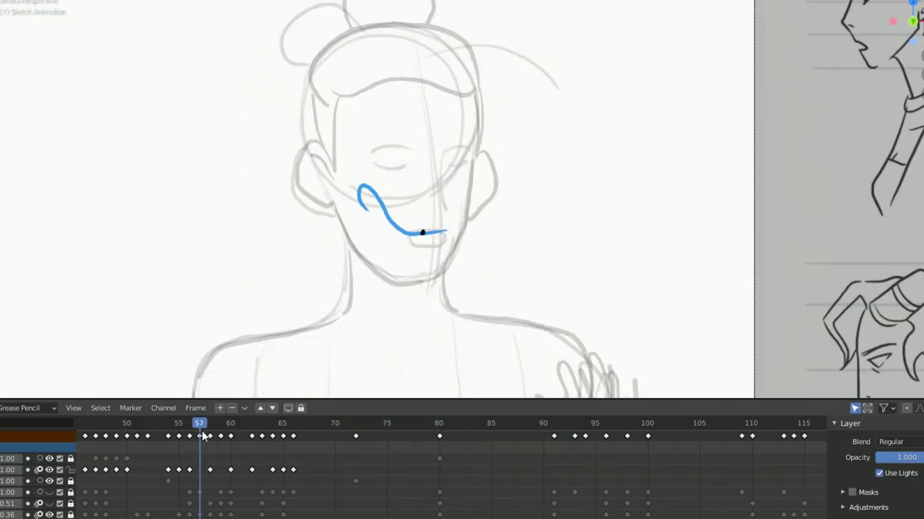
{"action": "mouse_move", "coordinate": [203, 437]}
{"action": "left_mouse_down"}
{"action": "mouse_move", "coordinate": [289, 417]}
{"action": "mouse_move", "coordinate": [177, 440]}
{"action": "mouse_move", "coordinate": [216, 434]}
{"action": "left_mouse_up"}
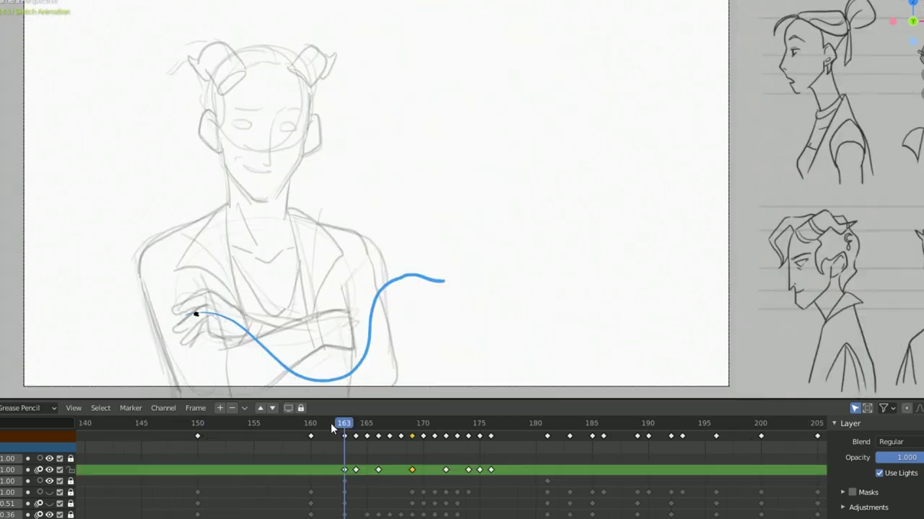
{"action": "left_click_drag", "start_coordinate": [331, 428], "coordinate": [500, 427]}
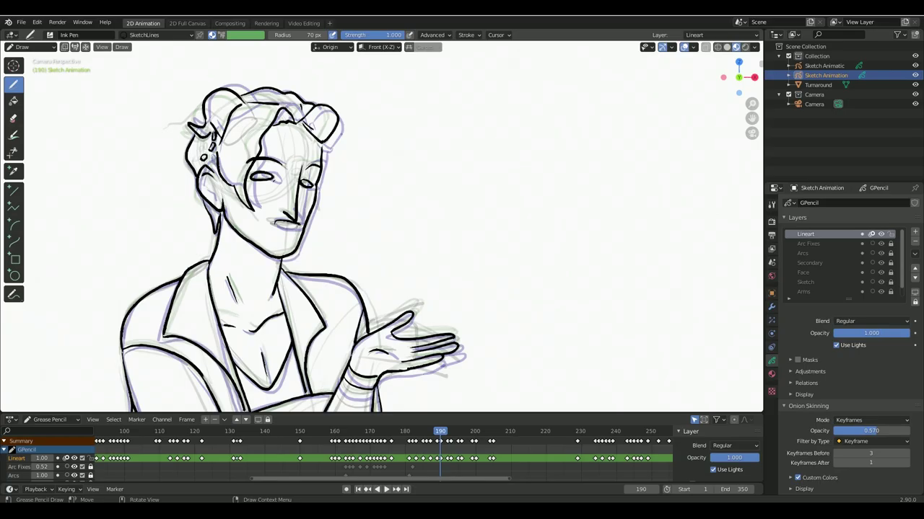
Review gesture poses around frames 190–204, save as CritRoleAnimatic_v2.blend, and play back
{"action": "mouse_move", "coordinate": [440, 430]}
{"action": "left_mouse_down"}
{"action": "mouse_move", "coordinate": [488, 430]}
{"action": "mouse_move", "coordinate": [423, 432]}
{"action": "left_mouse_up"}
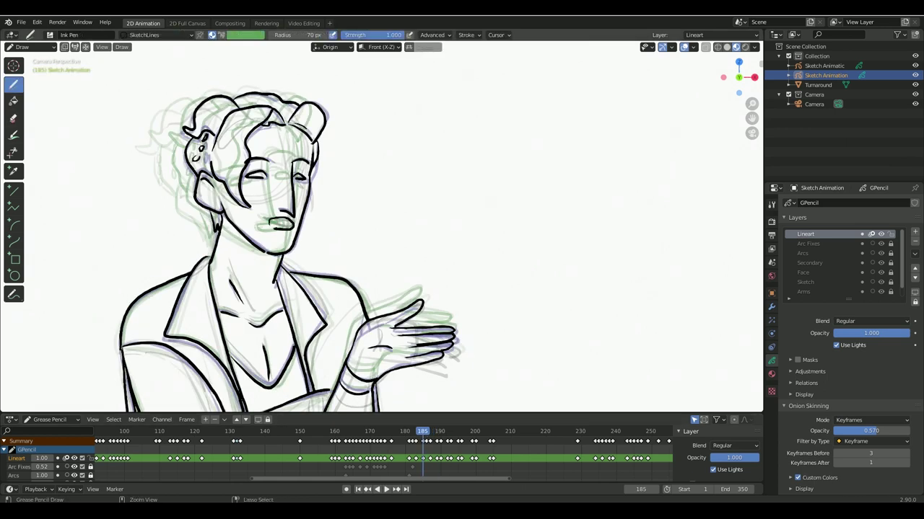
{"action": "key", "text": "ctrl+s"}
{"action": "key", "text": "space"}
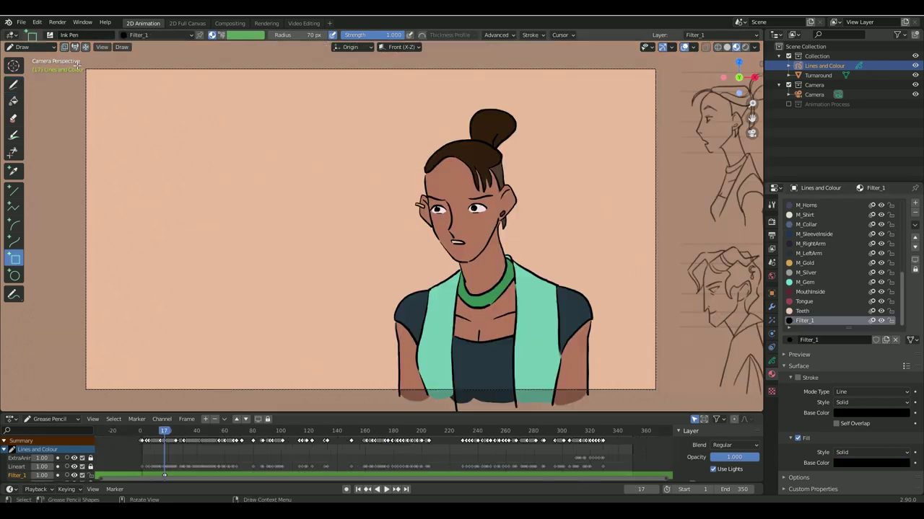
Fill a black rectangle across the canvas and mask the filter layer with ColourFill
{"action": "mouse_move", "coordinate": [73, 61]}
{"action": "left_mouse_down"}
{"action": "mouse_move", "coordinate": [415, 297]}
{"action": "mouse_move", "coordinate": [676, 431]}
{"action": "mouse_move", "coordinate": [671, 457]}
{"action": "left_mouse_up"}
{"action": "key", "text": "Return"}
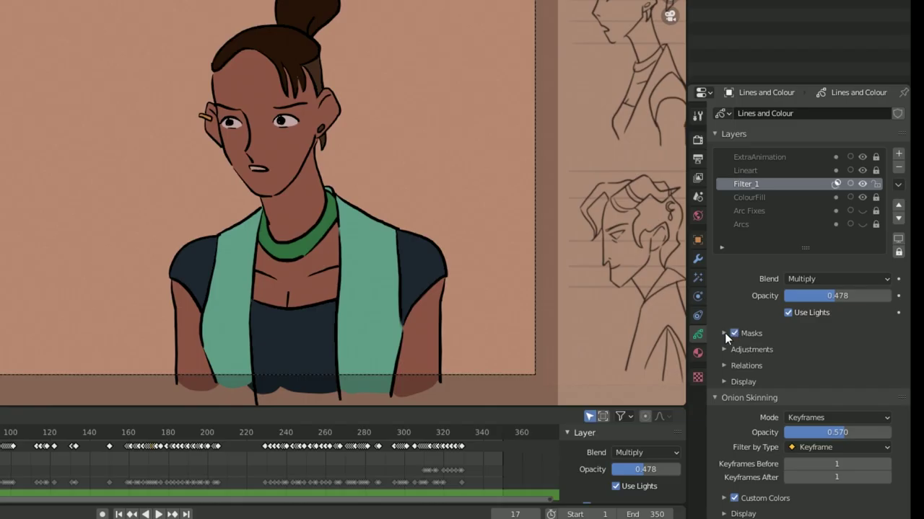
{"action": "left_click", "coordinate": [724, 333]}
{"action": "left_click", "coordinate": [898, 353]}
{"action": "left_click", "coordinate": [797, 394]}
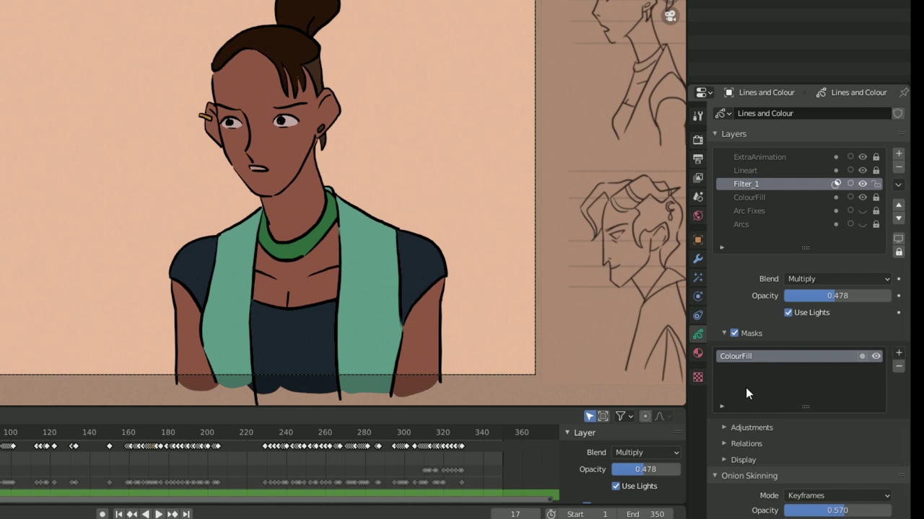
Set Filter_1 opacity to about 0.5, adjust its fill colour, and play to check the tint
{"action": "left_click_drag", "start_coordinate": [824, 293], "coordinate": [848, 296]}
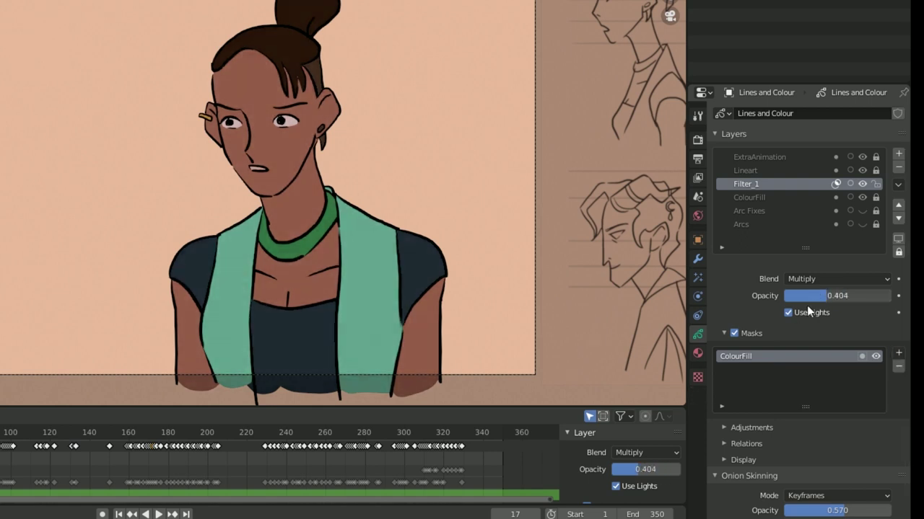
{"action": "left_click_drag", "start_coordinate": [808, 307], "coordinate": [879, 292]}
{"action": "left_click", "coordinate": [697, 353]}
{"action": "left_click", "coordinate": [822, 476]}
{"action": "key", "text": "space"}
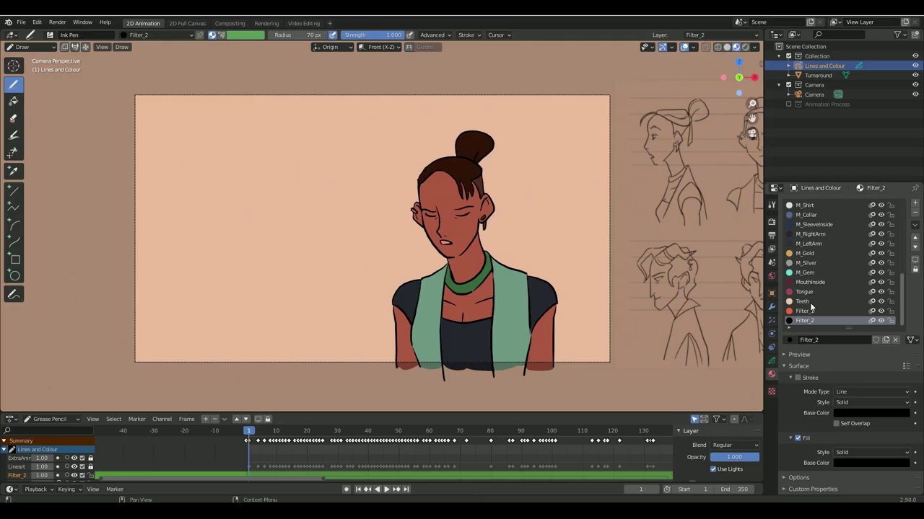
Give Filter_2 a new fill colour, Divide blending and 0.739 opacity
{"action": "left_click", "coordinate": [869, 463]}
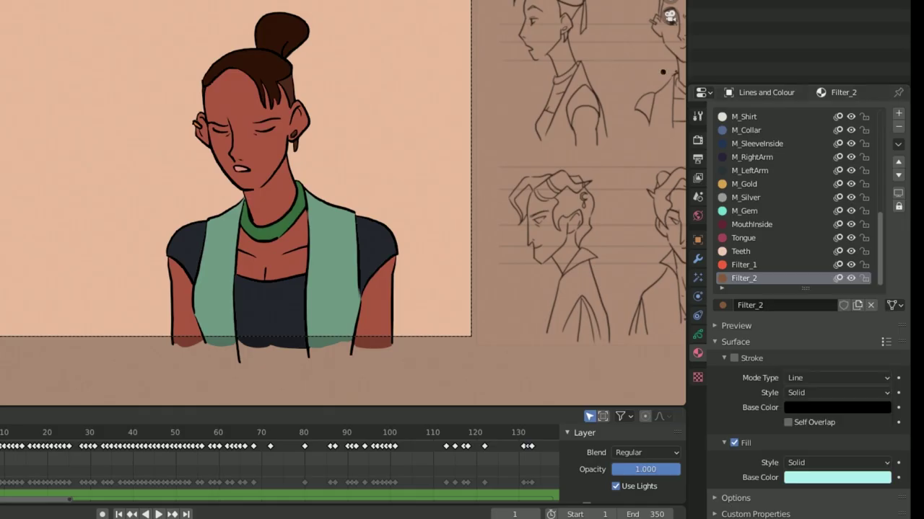
{"action": "left_click", "coordinate": [697, 334]}
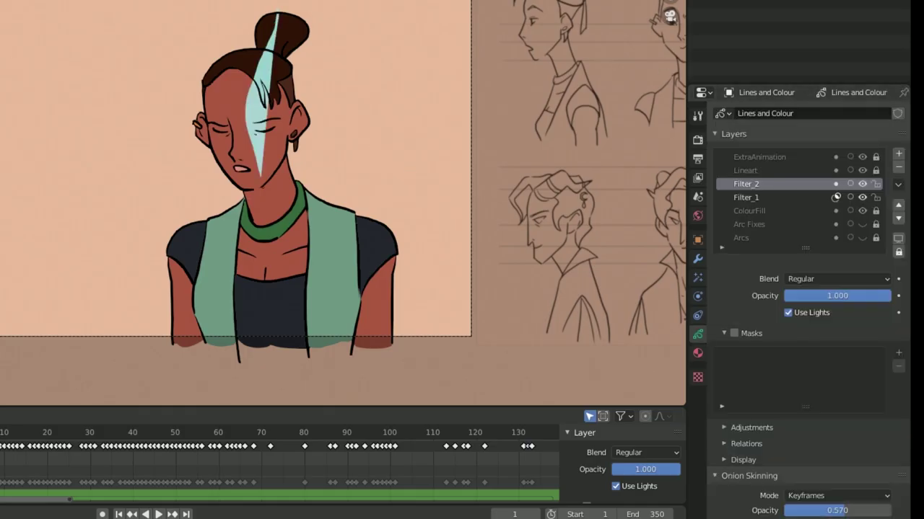
{"action": "left_click", "coordinate": [837, 278]}
{"action": "left_click", "coordinate": [793, 369]}
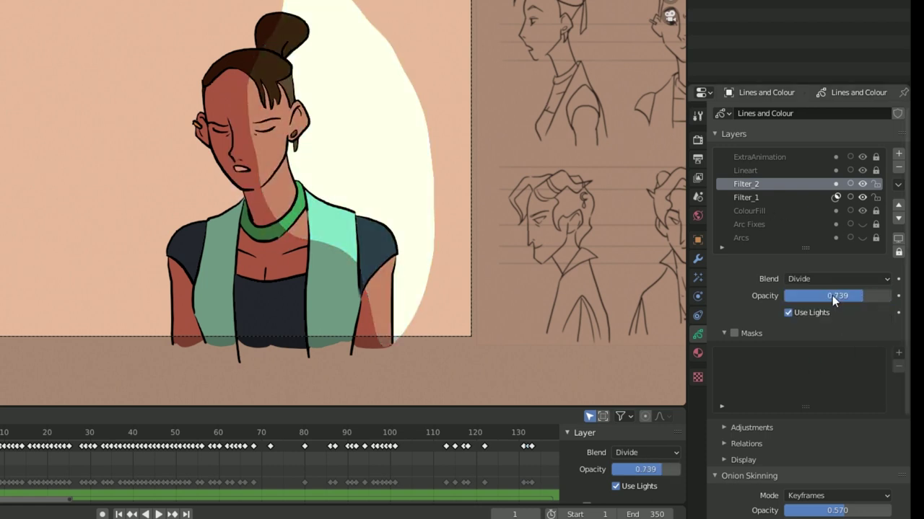
{"action": "left_click_drag", "start_coordinate": [831, 295], "coordinate": [815, 296]}
Mask Filter_2 with ColourFill and play the animation to preview the lighting
{"action": "left_click", "coordinate": [734, 334]}
{"action": "left_click", "coordinate": [898, 352]}
{"action": "left_click", "coordinate": [786, 391]}
{"action": "left_click", "coordinate": [177, 447]}
{"action": "key", "text": "space"}
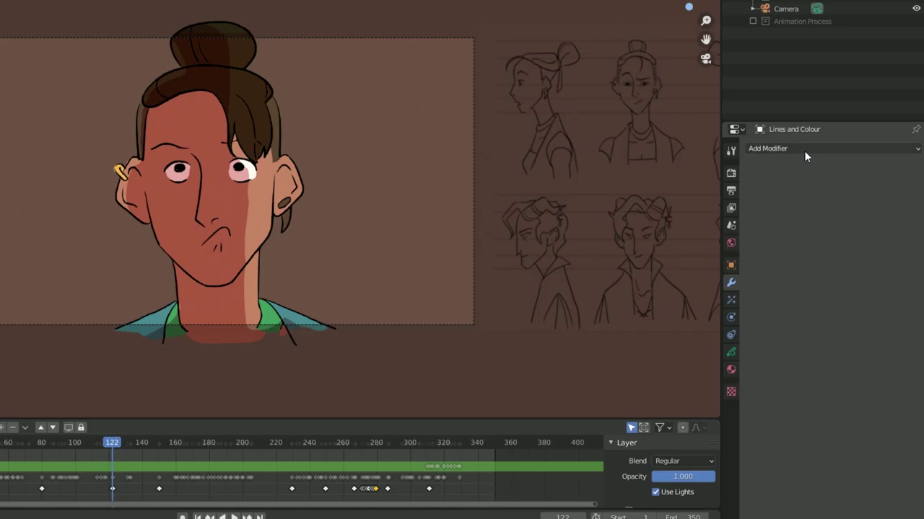
Add a Noise modifier to the strokes with Position set to 0
{"action": "left_click", "coordinate": [804, 151]}
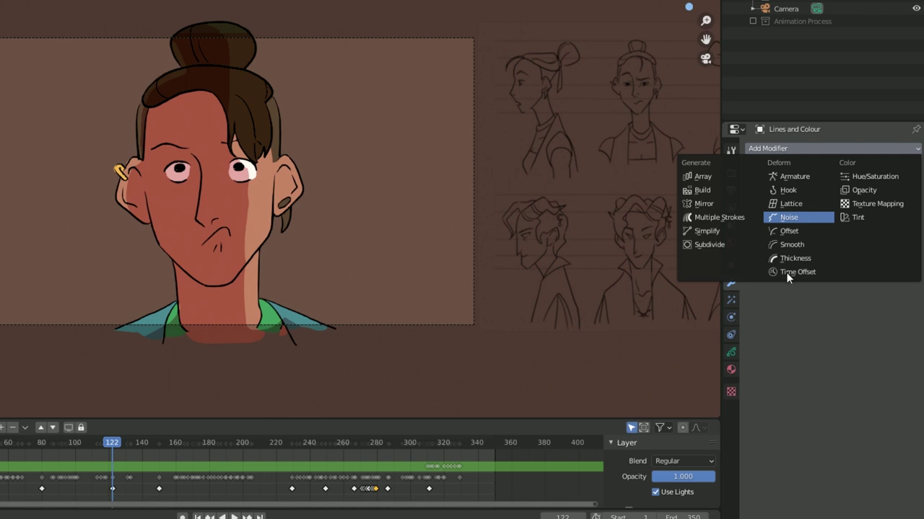
{"action": "left_click", "coordinate": [788, 217]}
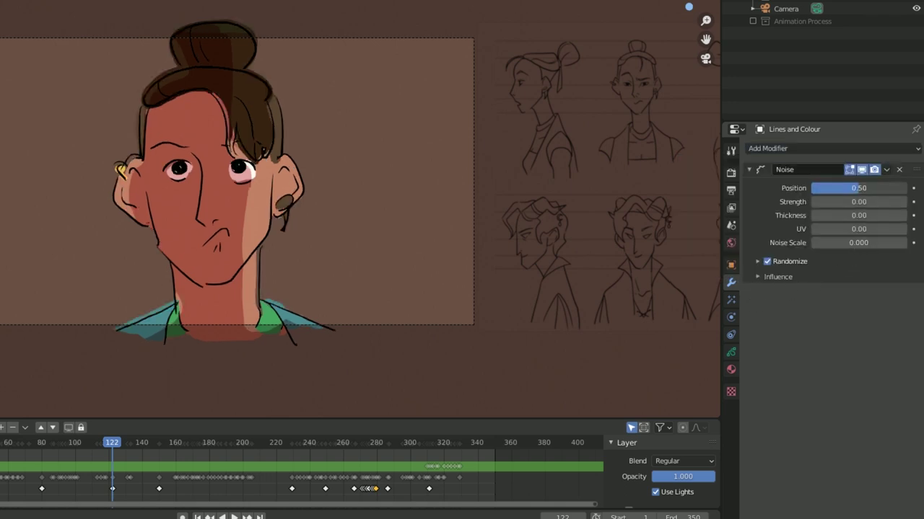
{"action": "left_click_drag", "start_coordinate": [858, 188], "coordinate": [822, 188]}
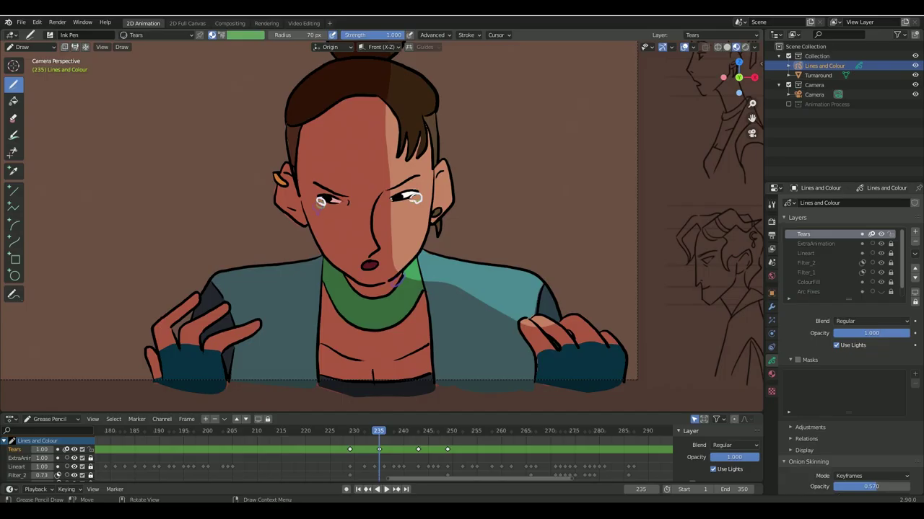
At around frame 240, move the sweat-drop strokes lower, then return to Draw mode
{"action": "left_click_drag", "start_coordinate": [377, 432], "coordinate": [423, 433]}
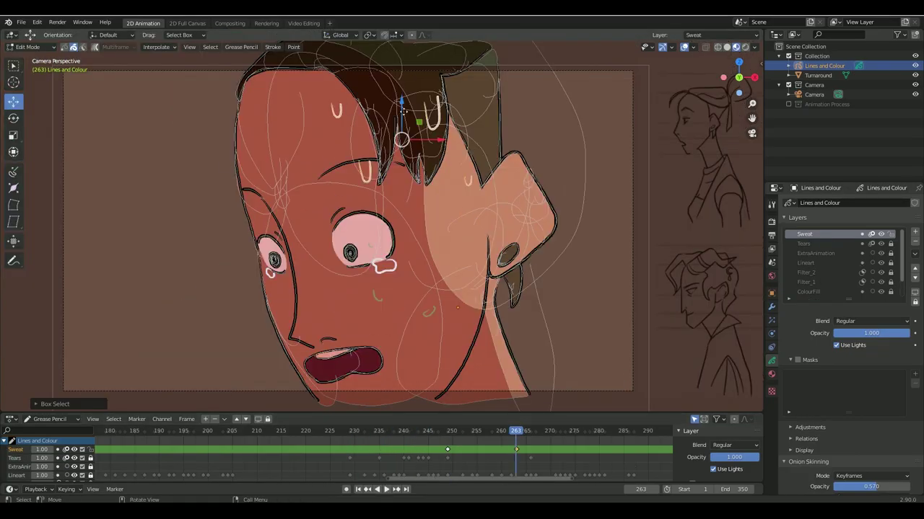
{"action": "mouse_move", "coordinate": [403, 108]}
{"action": "left_mouse_down"}
{"action": "mouse_move", "coordinate": [410, 173]}
{"action": "mouse_move", "coordinate": [408, 153]}
{"action": "left_mouse_up"}
{"action": "key", "text": "Left"}
{"action": "key", "text": "Left"}
{"action": "key", "text": "Left"}
{"action": "left_click", "coordinate": [108, 35]}
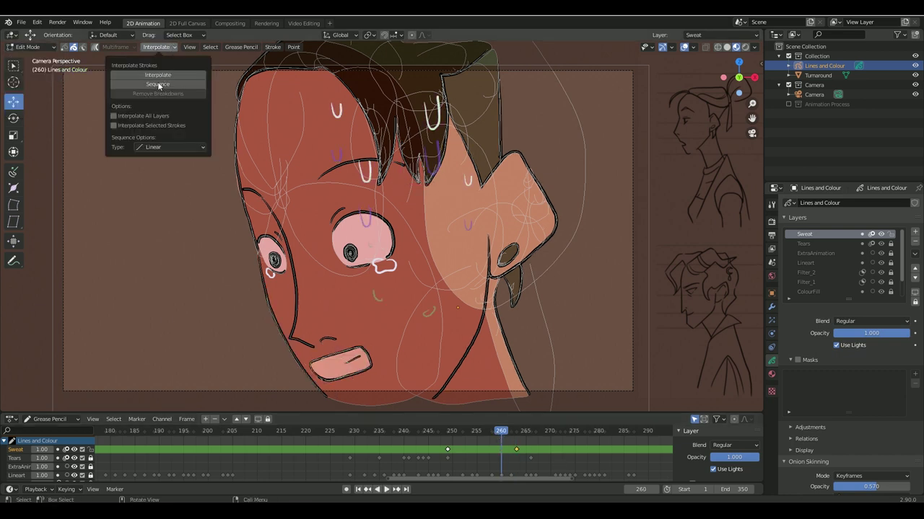
{"action": "left_click", "coordinate": [33, 47]}
{"action": "left_click", "coordinate": [29, 85]}
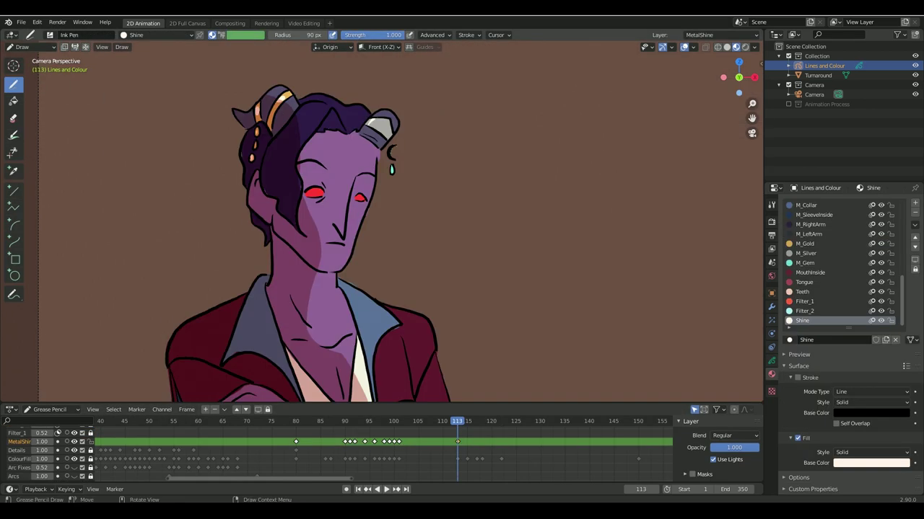
Step forward and scrub frames 172–183 to review the MetalShine animation
{"action": "key", "text": "Right"}
{"action": "key", "text": "Right"}
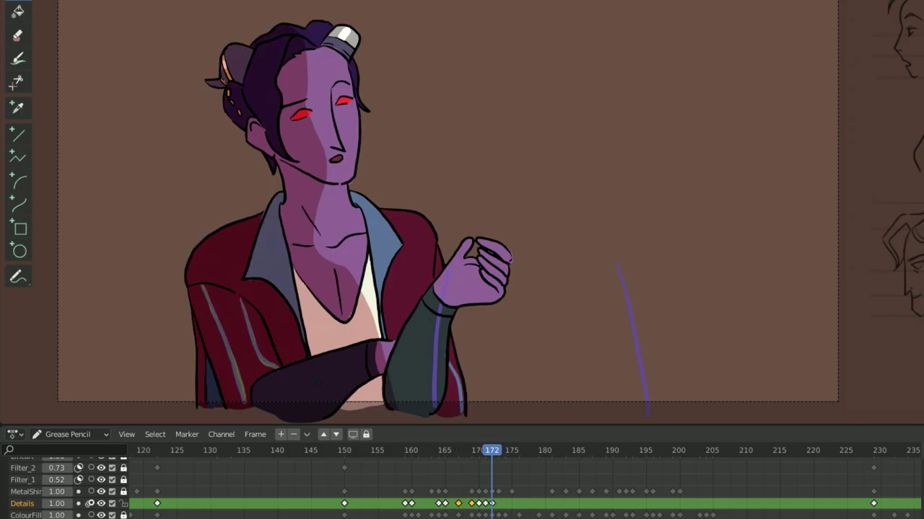
{"action": "mouse_move", "coordinate": [491, 451]}
{"action": "left_mouse_down"}
{"action": "mouse_move", "coordinate": [639, 451]}
{"action": "mouse_move", "coordinate": [628, 451]}
{"action": "left_mouse_up"}
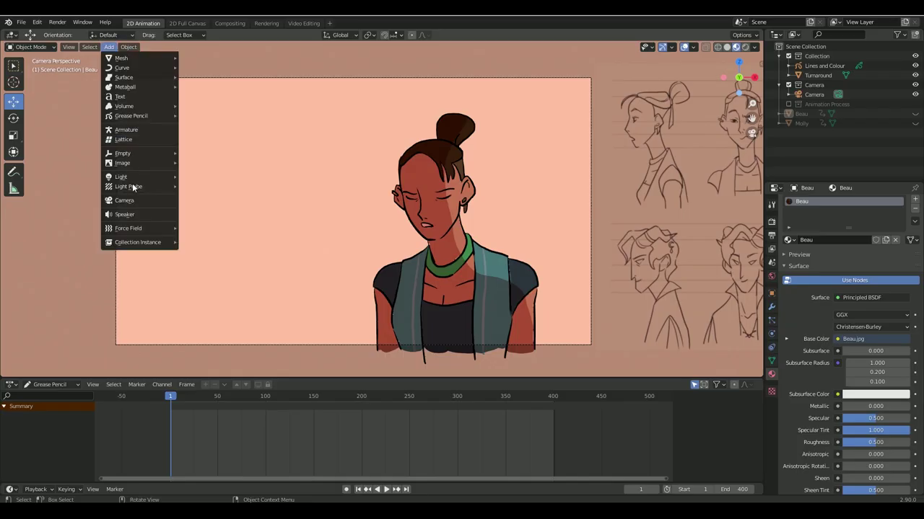
Import an image as a plane, scale it up, and insert a drawing keyframe
{"action": "left_click", "coordinate": [217, 173]}
{"action": "left_click", "coordinate": [611, 410]}
{"action": "key", "text": "s"}
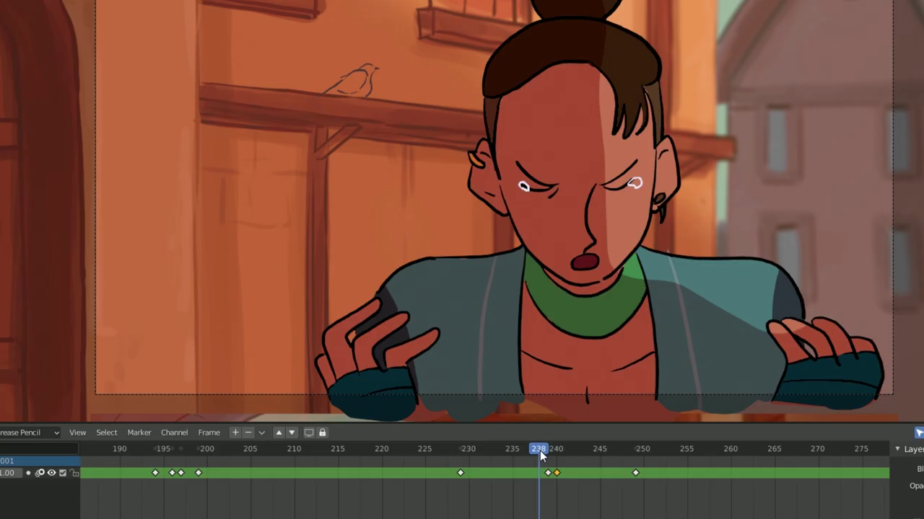
{"action": "key", "text": "i"}
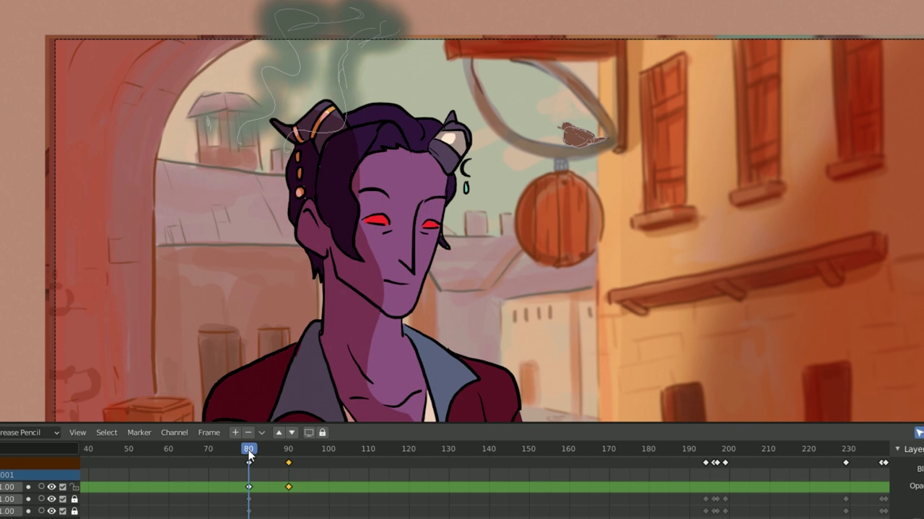
Interpolate the smoke in-betweens from frame 80 to 130 and play them back
{"action": "mouse_move", "coordinate": [247, 449]}
{"action": "left_mouse_down"}
{"action": "mouse_move", "coordinate": [298, 449]}
{"action": "mouse_move", "coordinate": [273, 405]}
{"action": "left_mouse_up"}
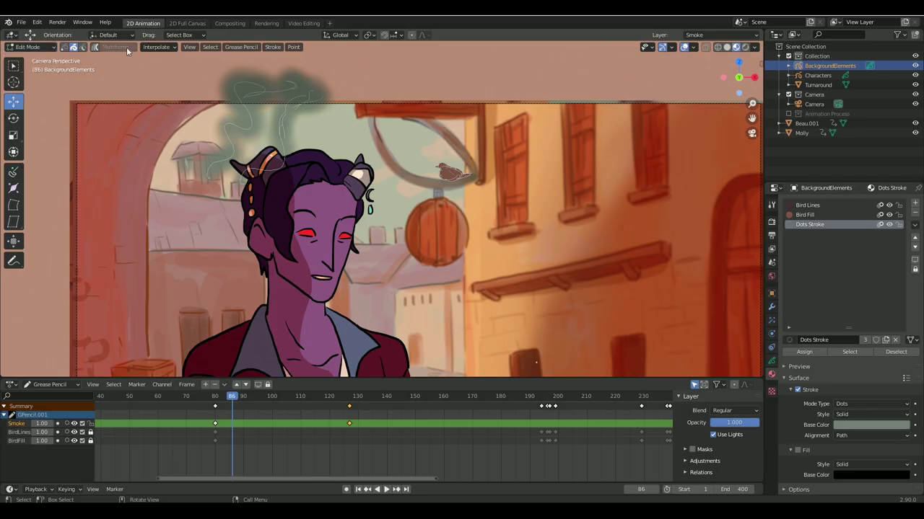
{"action": "left_click", "coordinate": [157, 47]}
{"action": "left_click", "coordinate": [148, 97]}
{"action": "key", "text": "space"}
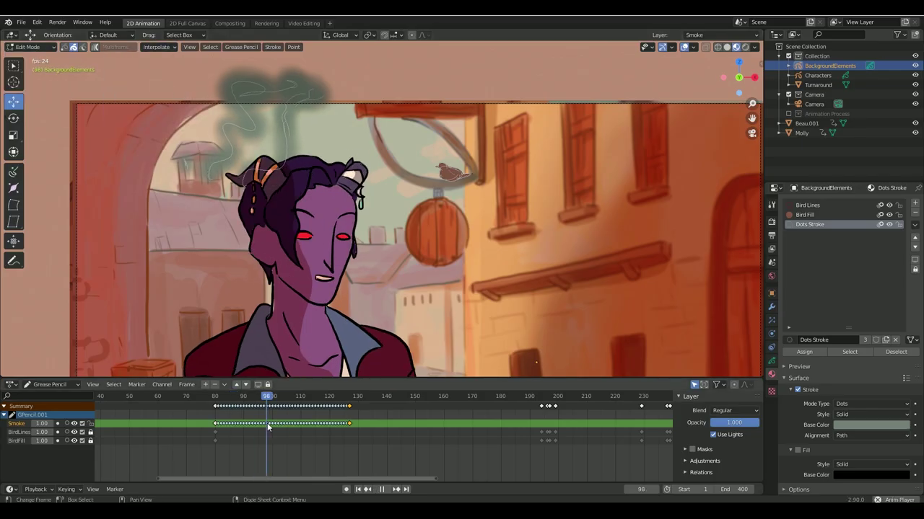